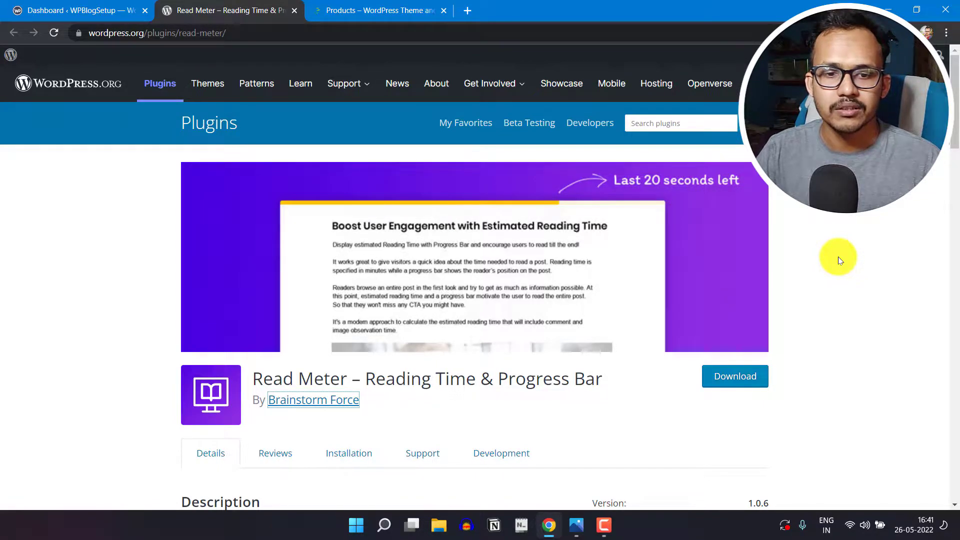
# Switch from the wordpress.org Read Meter plugin page back to the WPBlogSetup admin Dashboard.
pyautogui.click(100, 5)
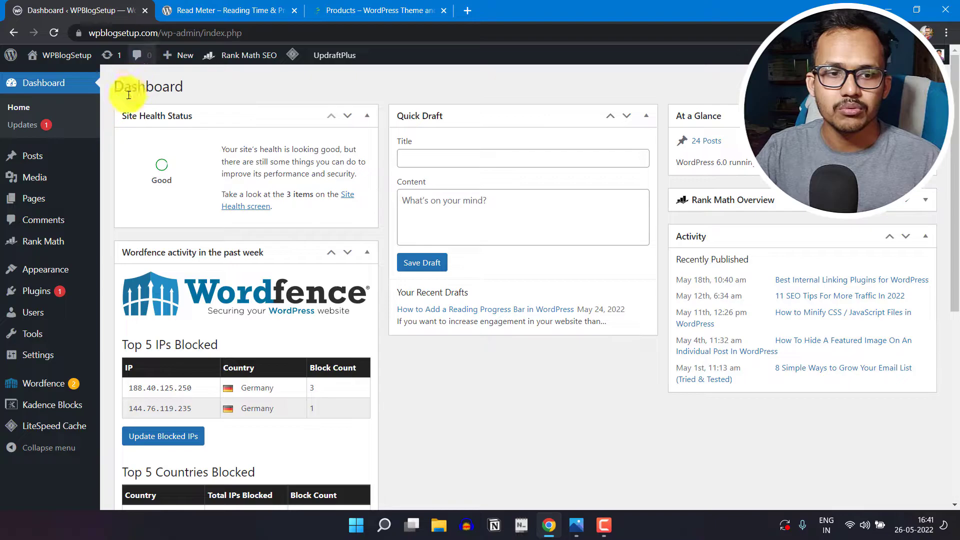
# Search Add Plugins for 'read meter' and install Read Meter – Reading Time & Progress Bar.
pyautogui.moveTo(42, 298)
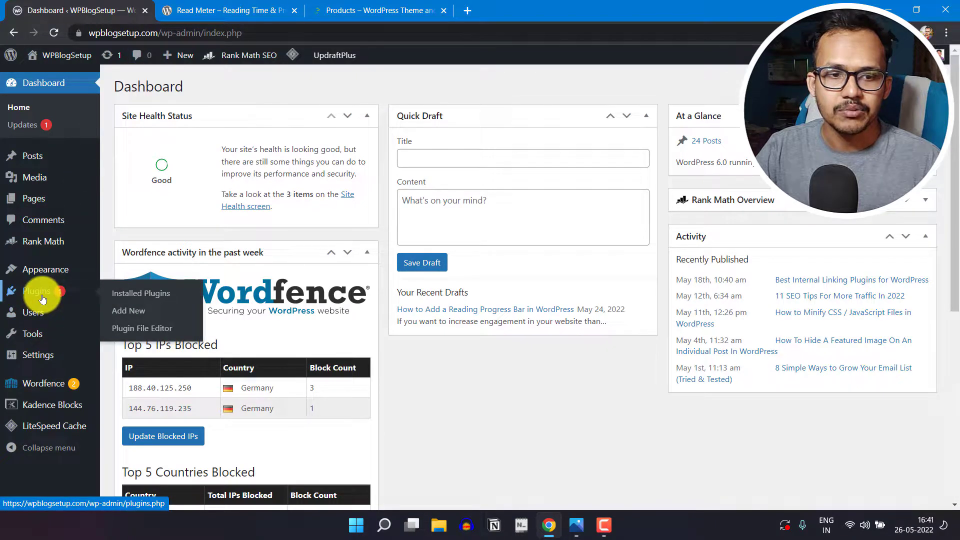
pyautogui.click(127, 315)
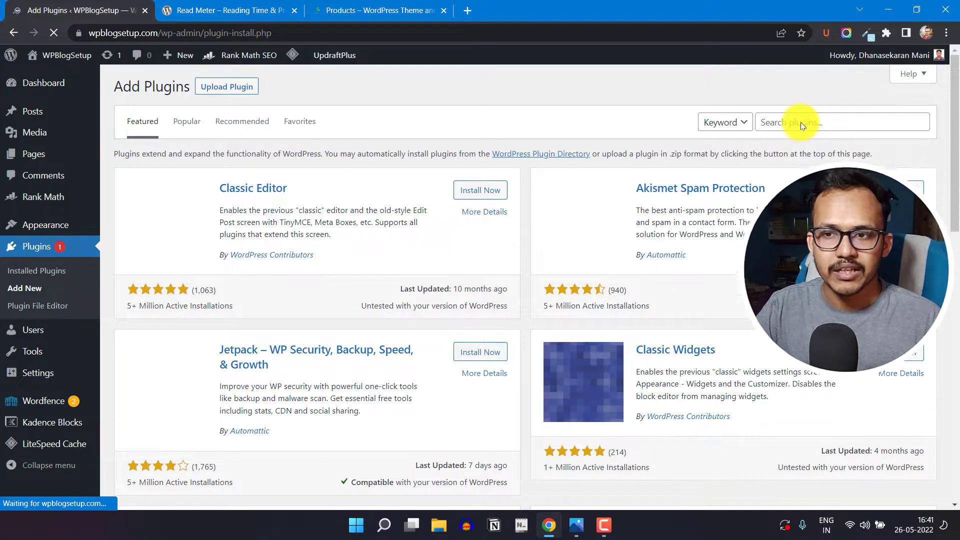
pyautogui.click(787, 123)
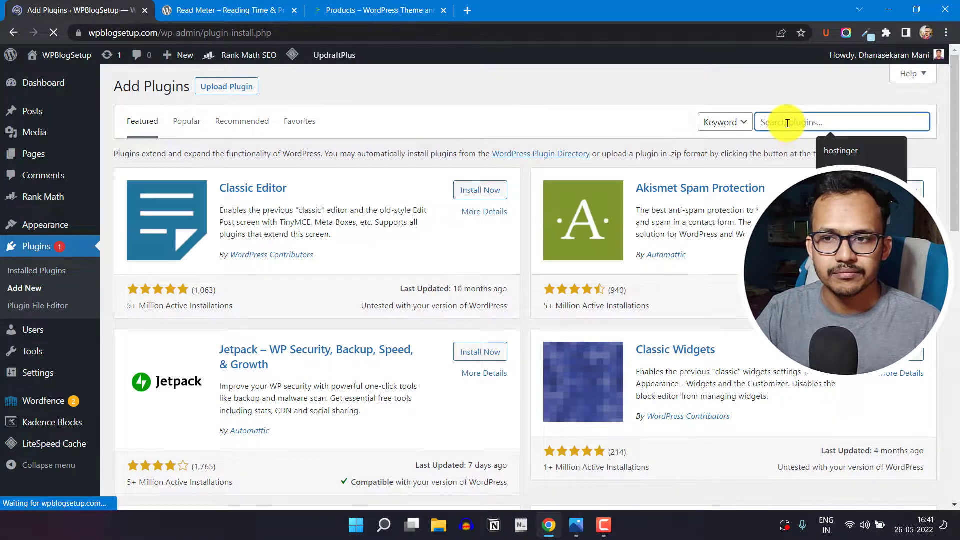
pyautogui.write('read')
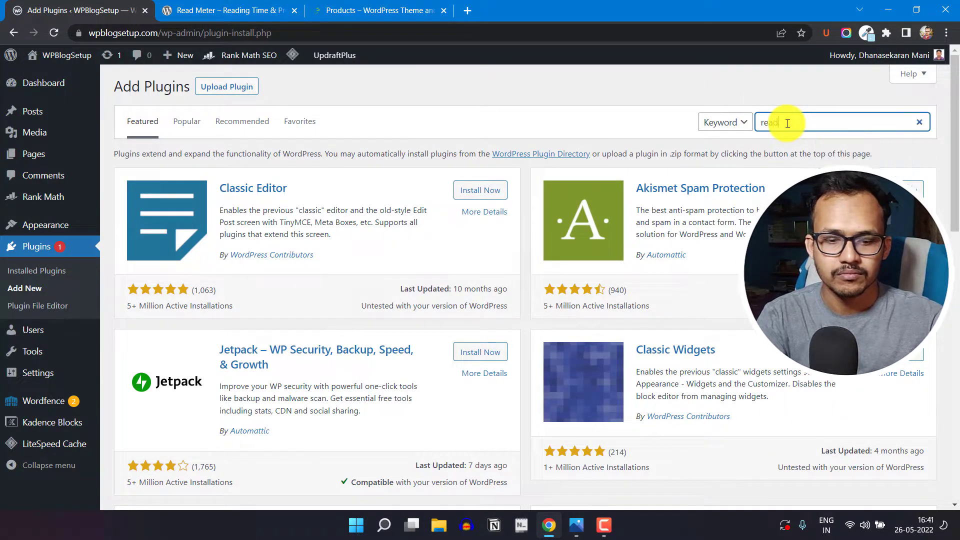
pyautogui.write(' meter')
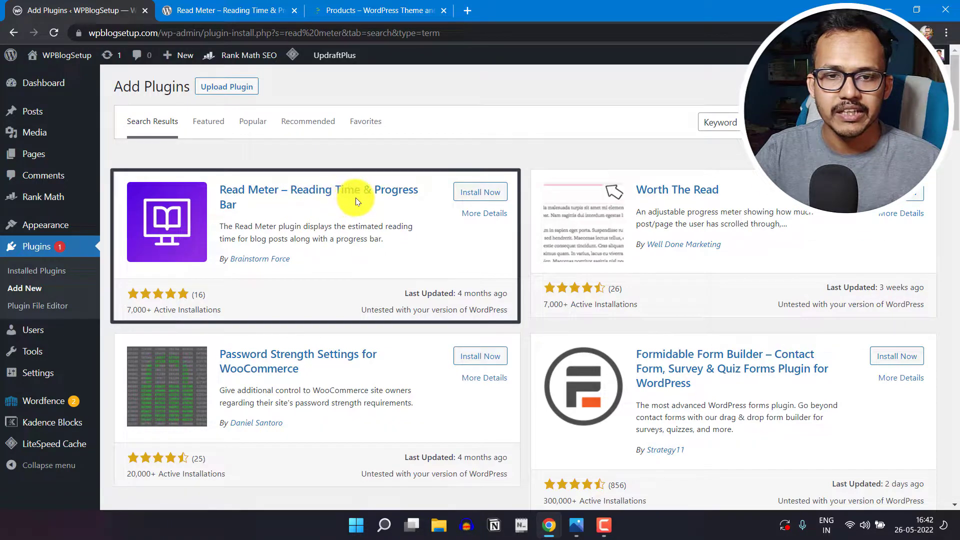
pyautogui.click(465, 191)
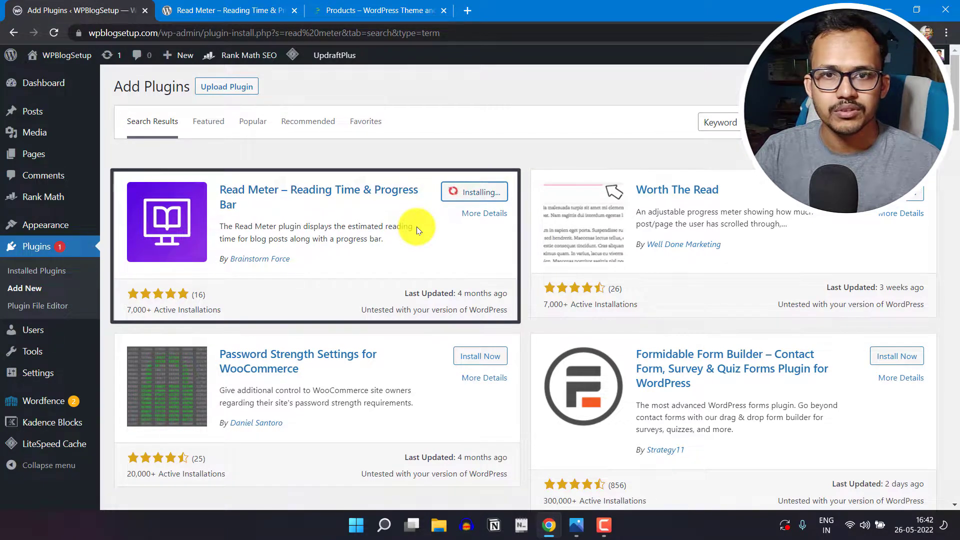
# Browse the Brainstorm Force products page, then return to the plugin search results.
pyautogui.click(395, 10)
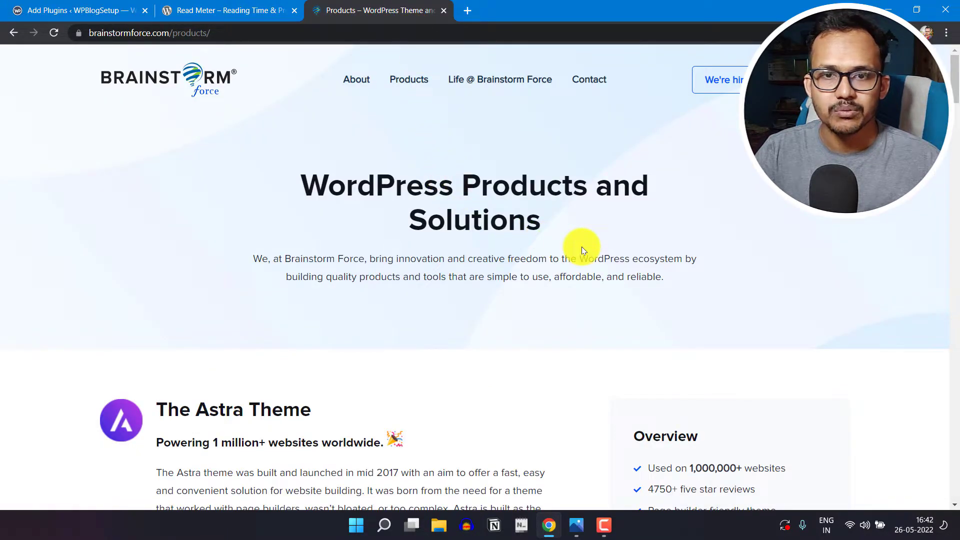
pyautogui.scroll(-3, 568, 257)
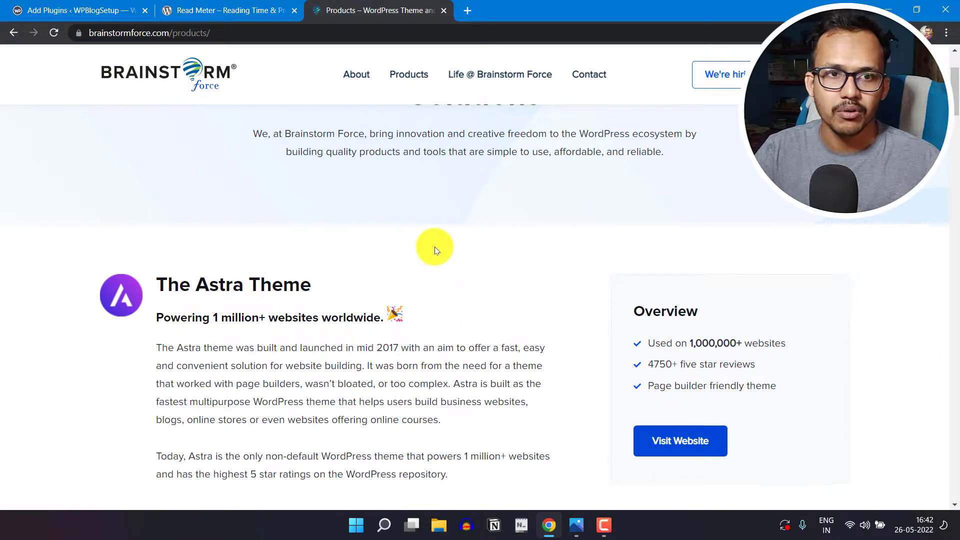
pyautogui.click(105, 11)
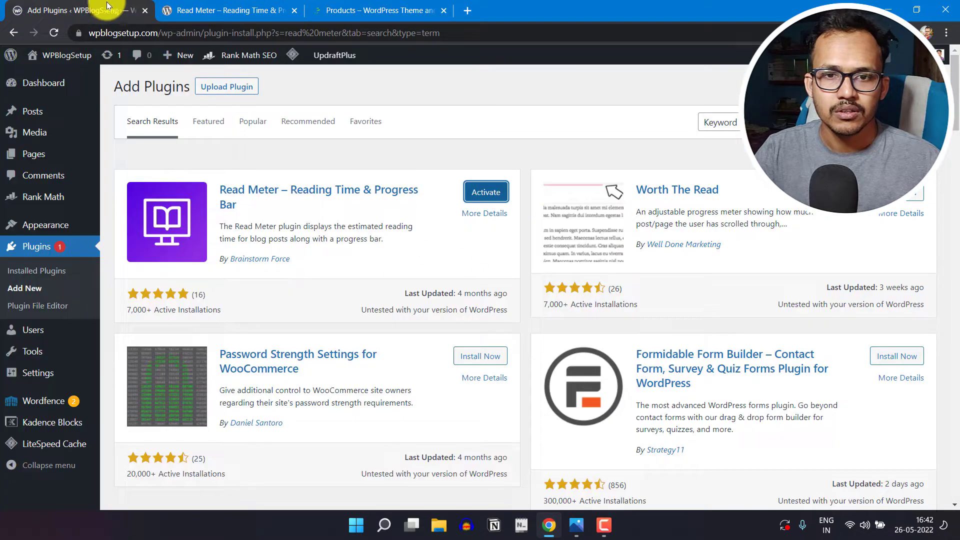
# Activate Read Meter and open Settings > Read Meter, showing Posts enabled at 275 words per minute.
pyautogui.click(484, 195)
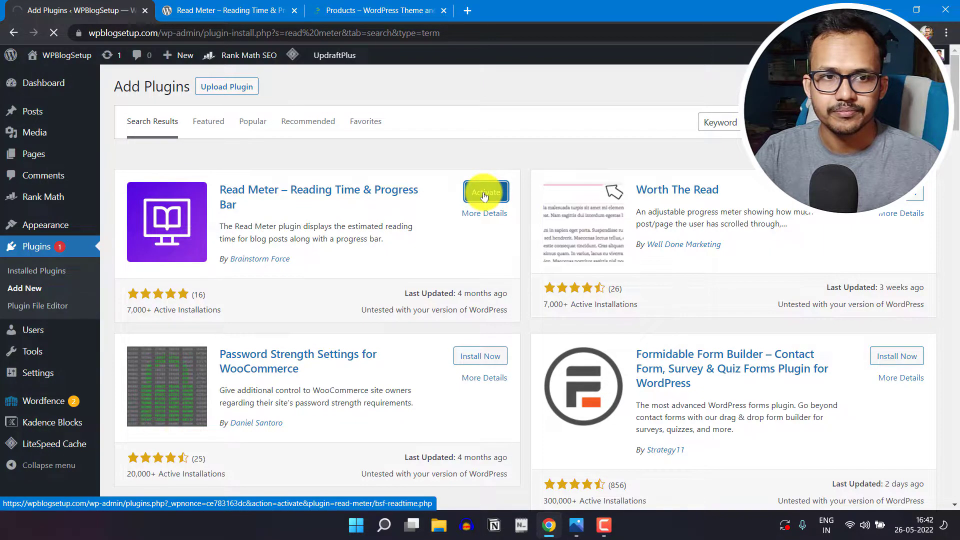
pyautogui.scroll(-6, 318, 270)
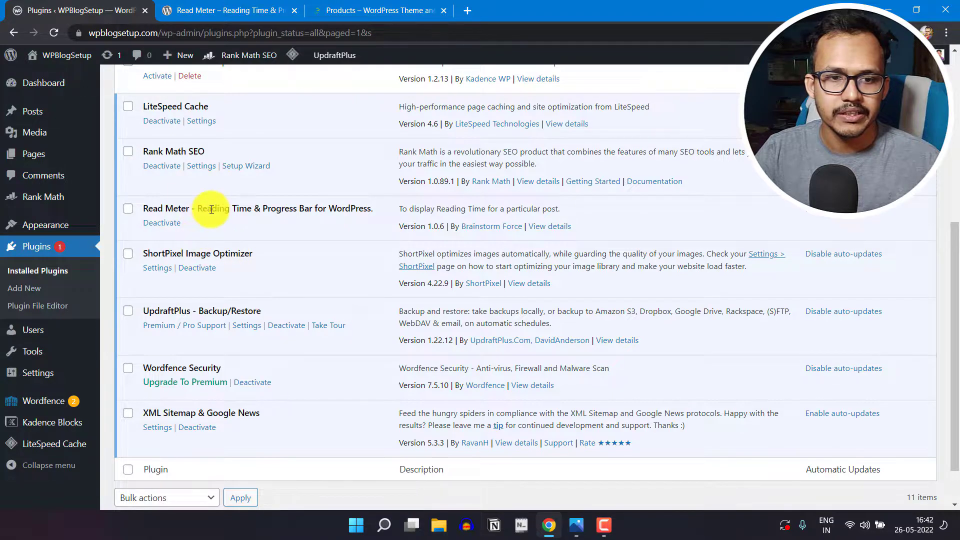
pyautogui.moveTo(38, 372)
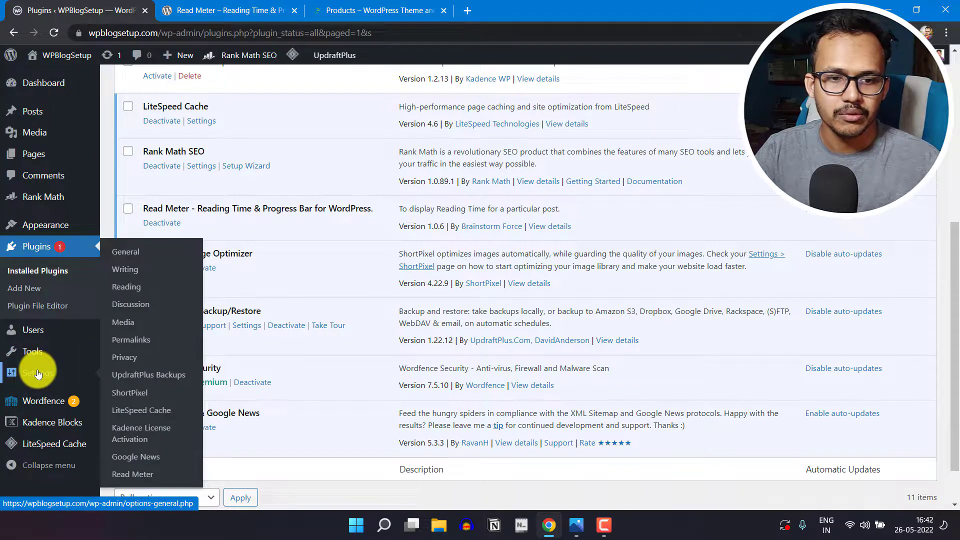
pyautogui.click(129, 474)
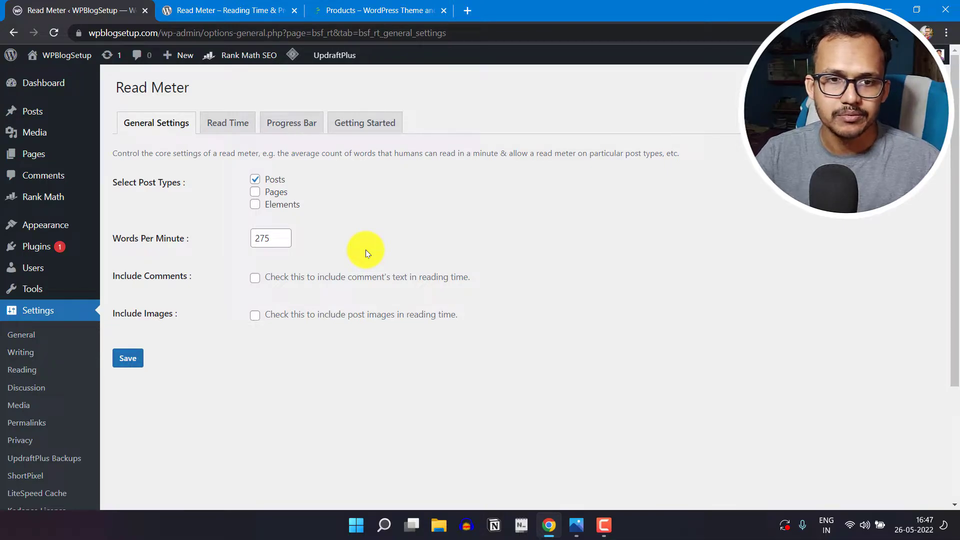
# Set the Read Time position to Below the Post Title and save the Read Time settings.
pyautogui.click(230, 129)
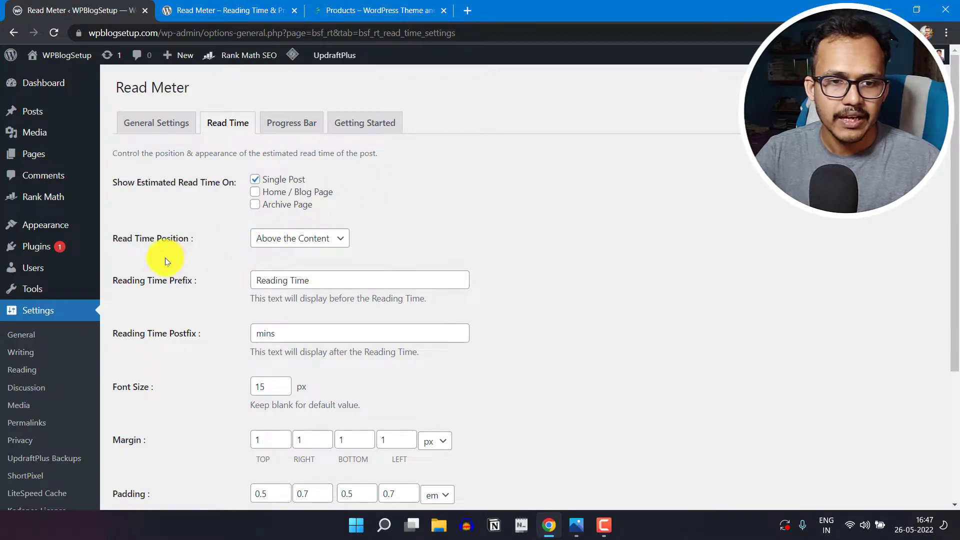
pyautogui.click(309, 239)
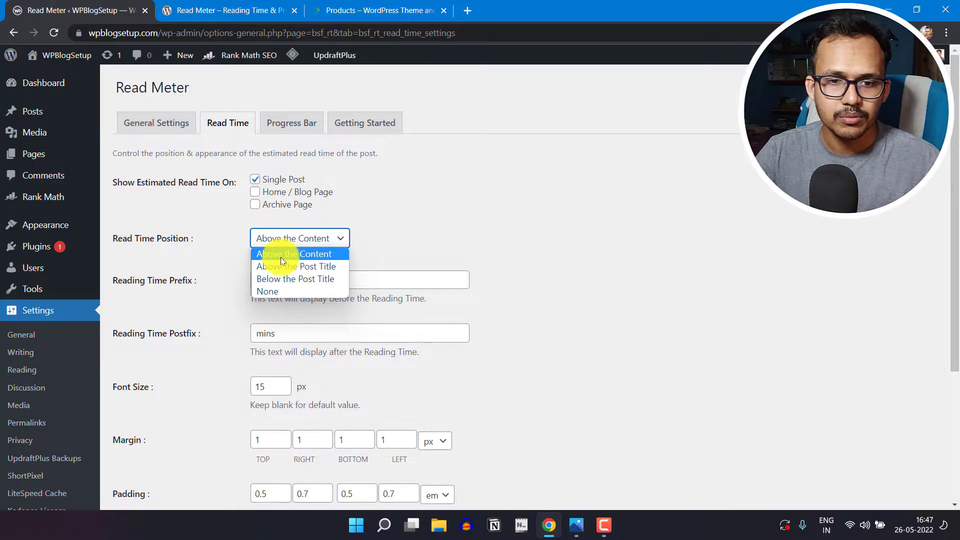
pyautogui.click(312, 279)
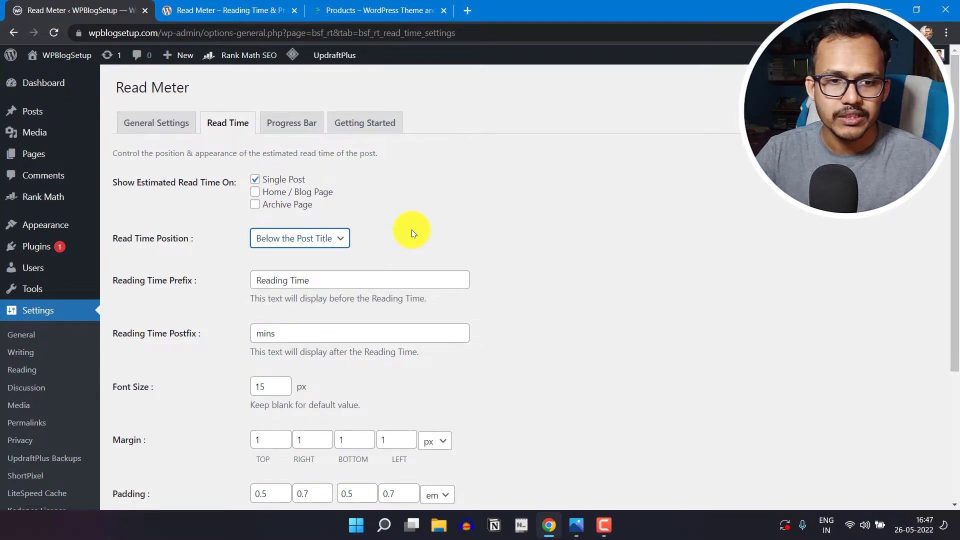
pyautogui.scroll(-1, 415, 226)
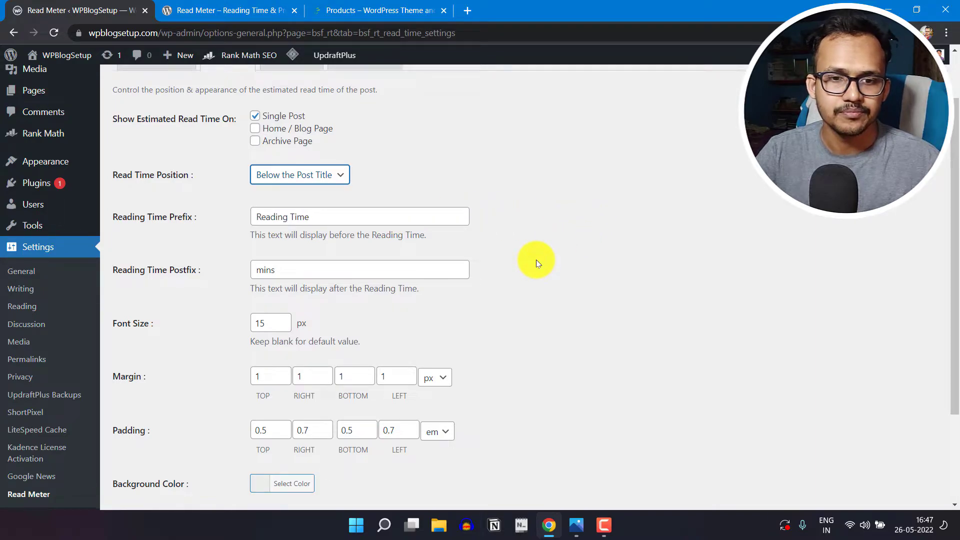
pyautogui.scroll(-2, 536, 259)
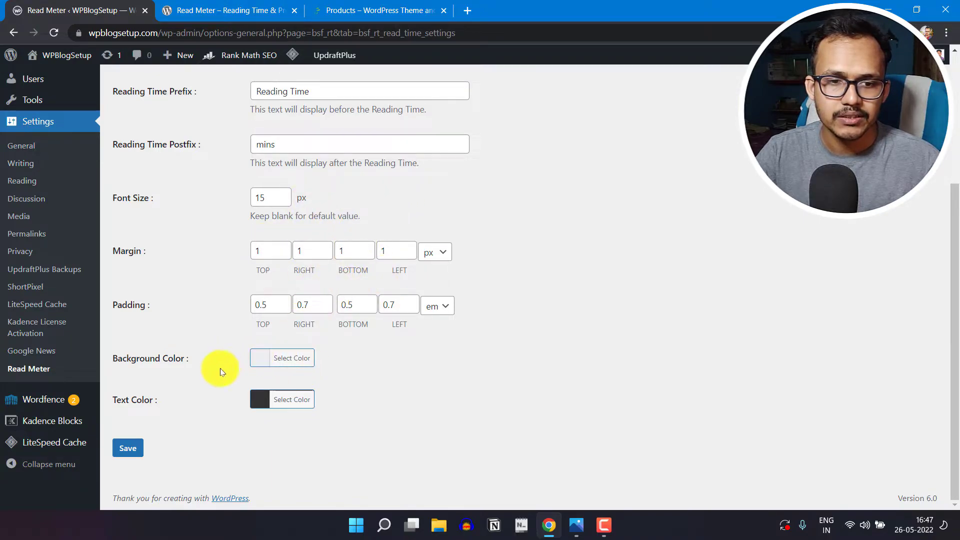
pyautogui.click(118, 455)
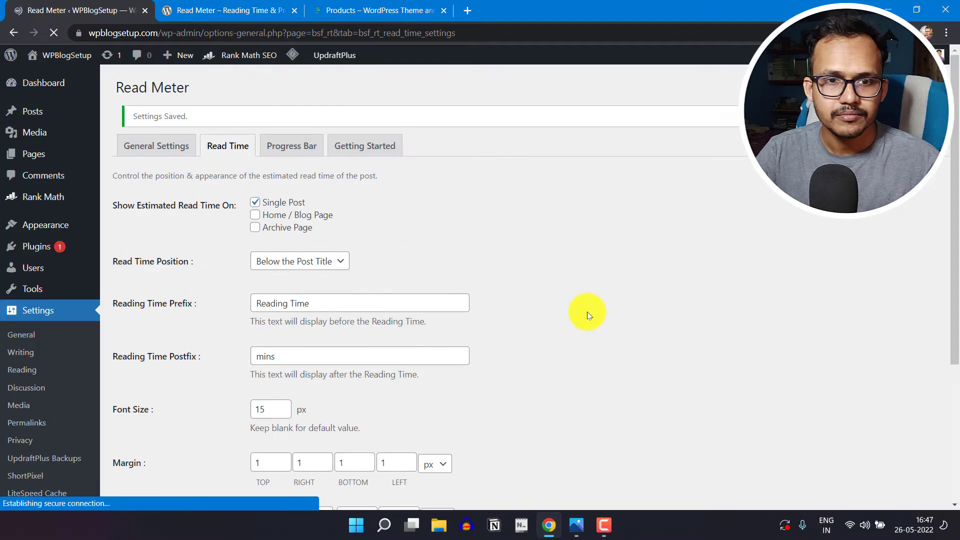
# Place the progress bar at the top of the page with a Gradient style.
pyautogui.click(298, 146)
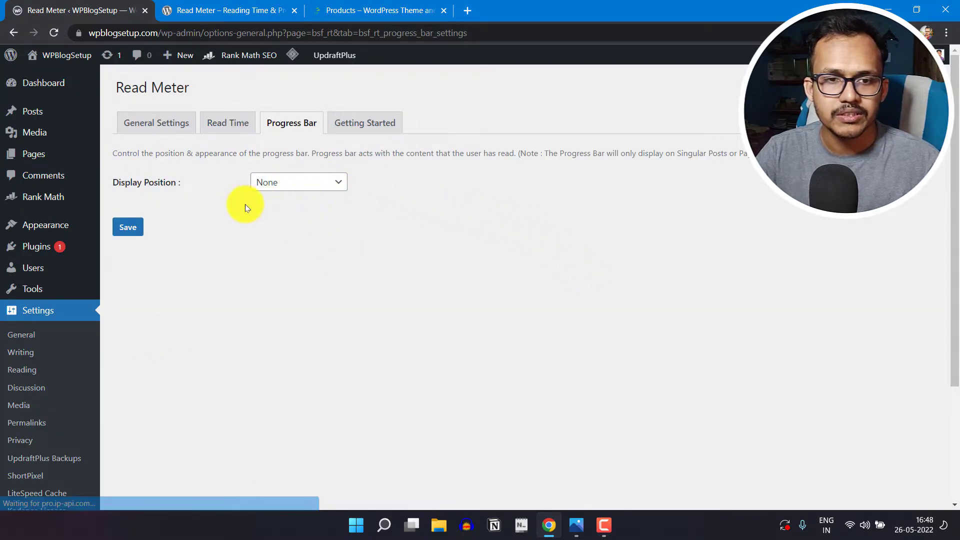
pyautogui.click(305, 185)
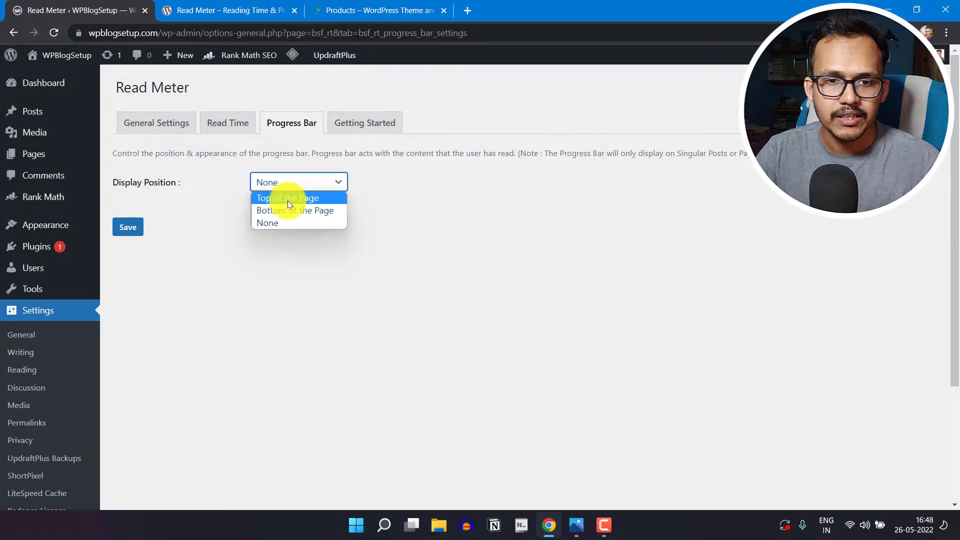
pyautogui.click(287, 200)
pyautogui.click(296, 185)
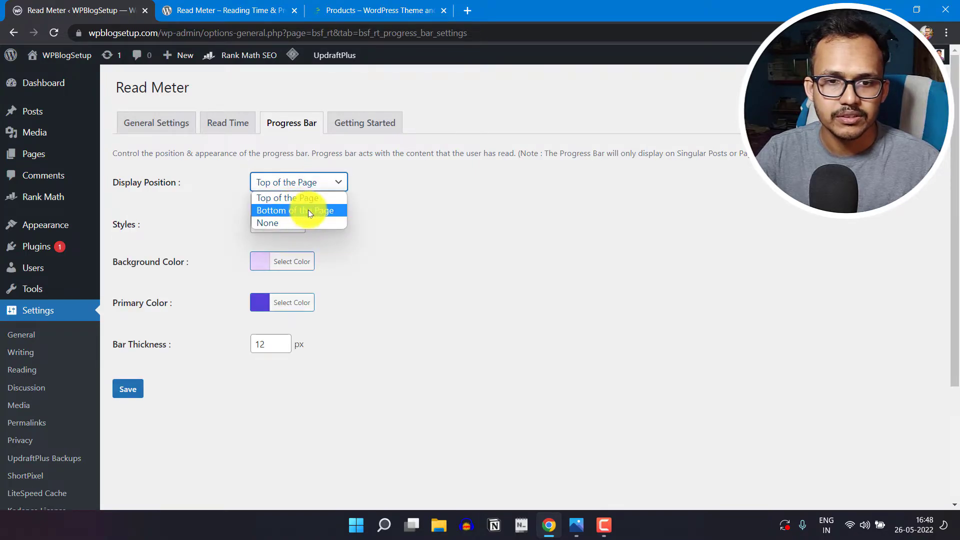
pyautogui.click(369, 195)
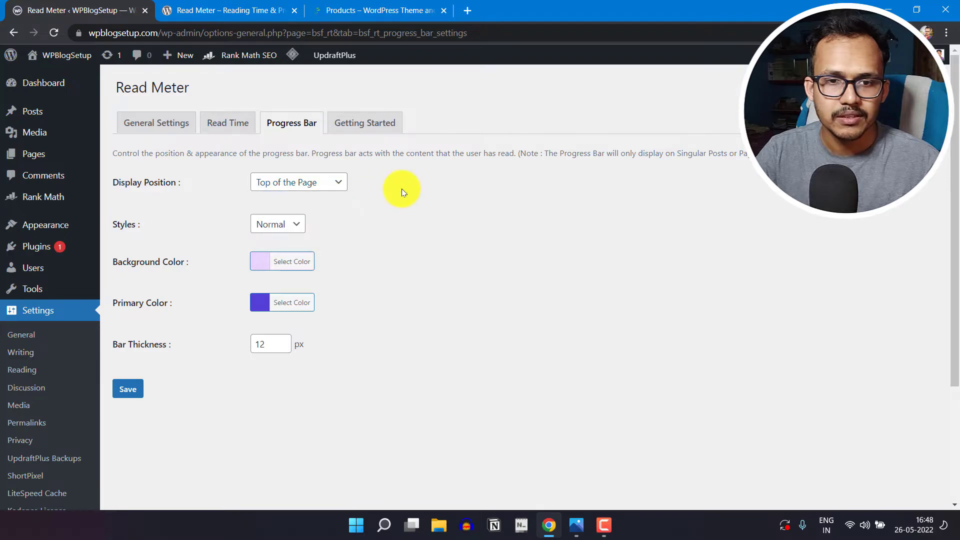
pyautogui.click(290, 226)
pyautogui.click(341, 232)
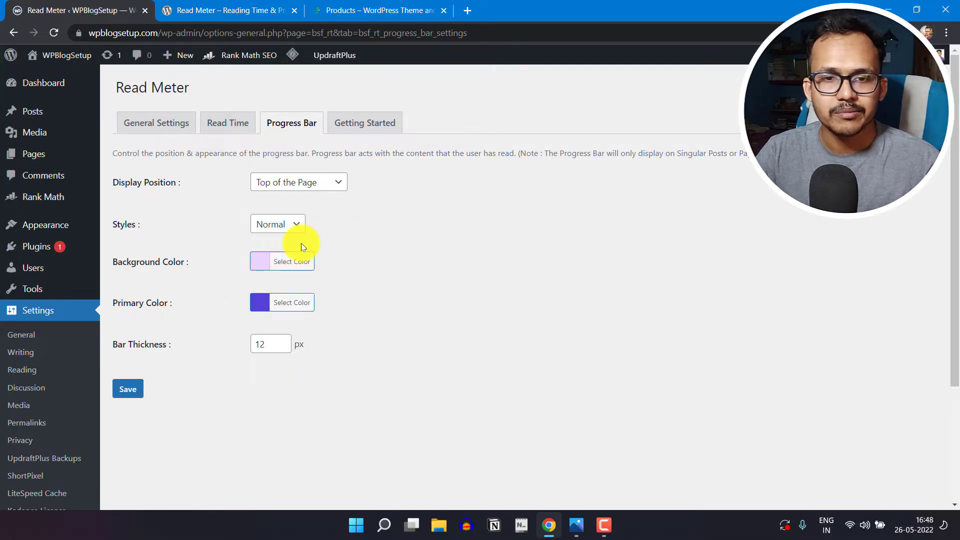
pyautogui.click(278, 225)
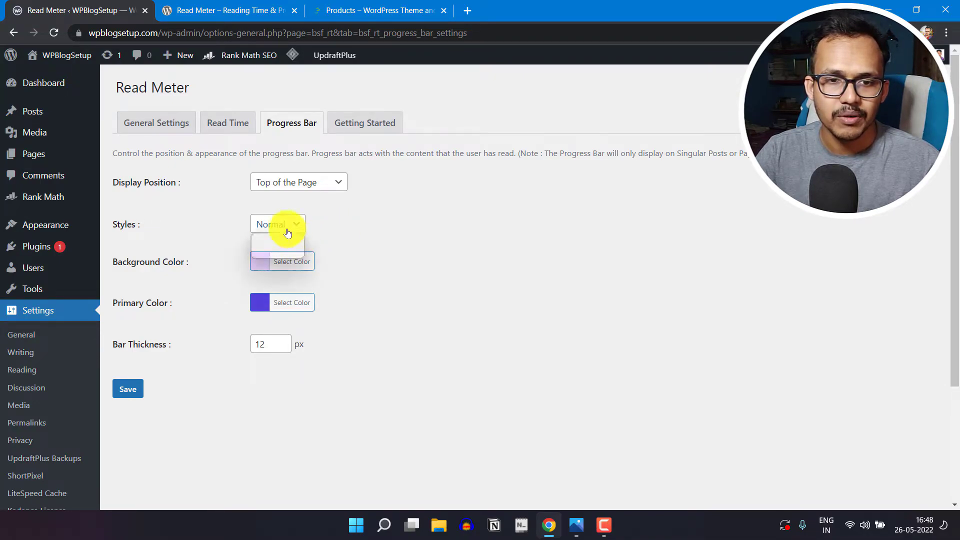
pyautogui.click(277, 251)
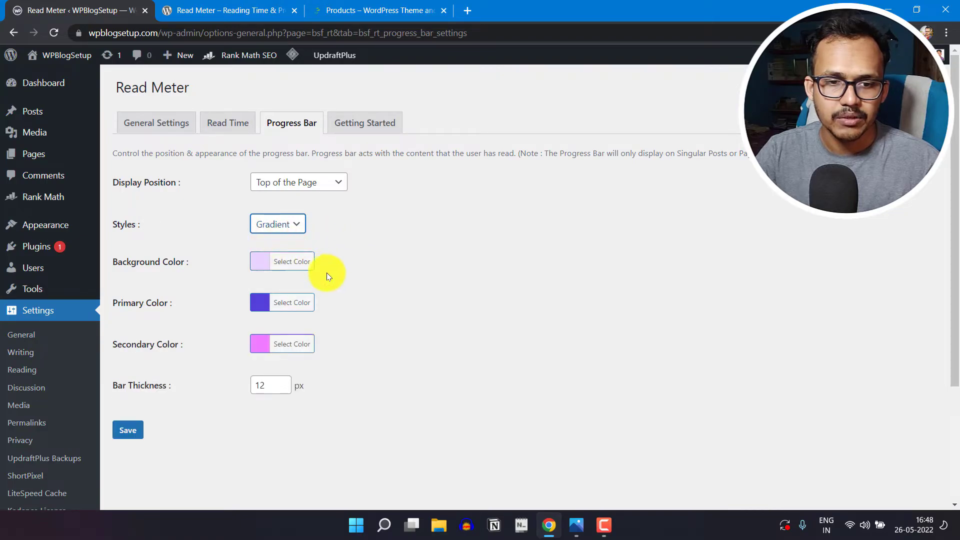
# Change the progress bar thickness from 12 to 8.
pyautogui.click(269, 386)
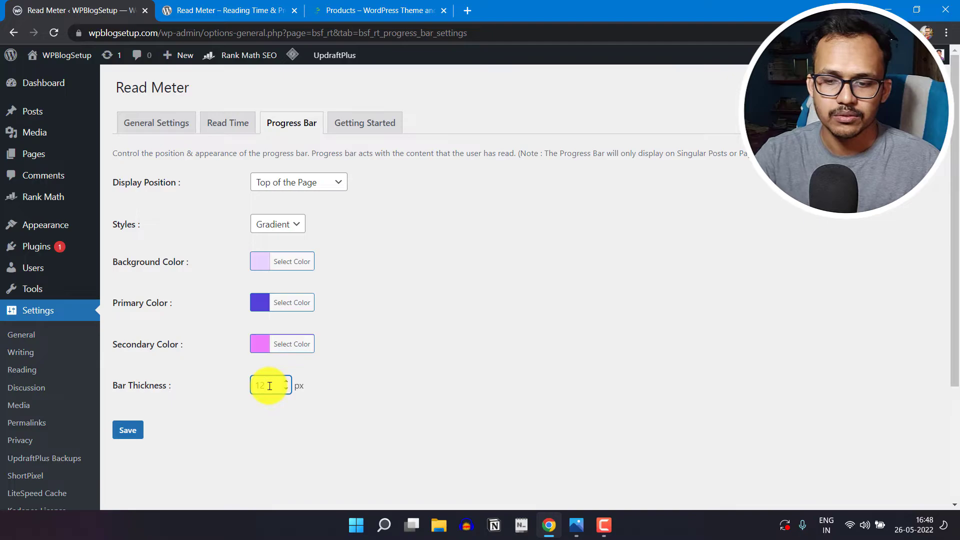
pyautogui.press('BackSpace')
pyautogui.press('BackSpace')
pyautogui.write('8')
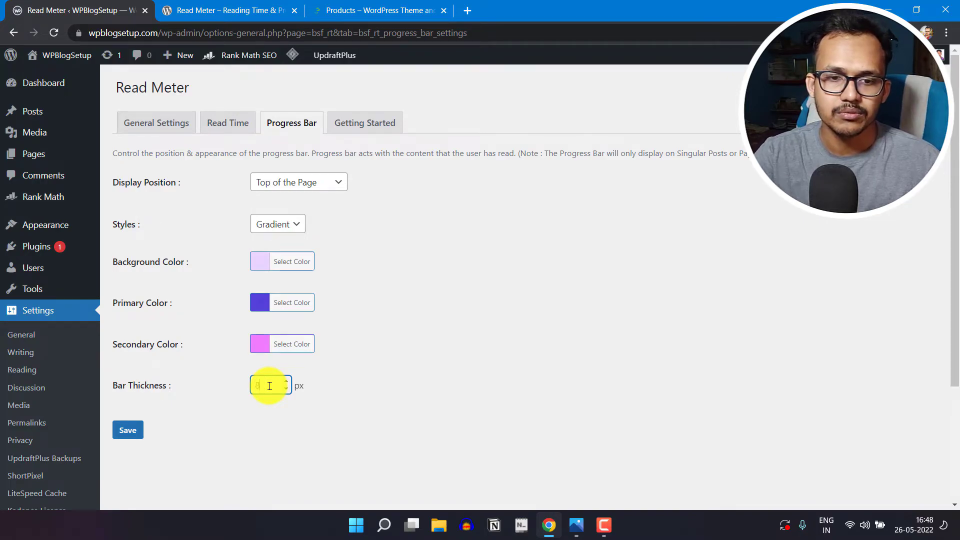
# Save the Gradient, top-of-page, 8 px progress bar settings and scroll the article to check the bar.
pyautogui.click(126, 429)
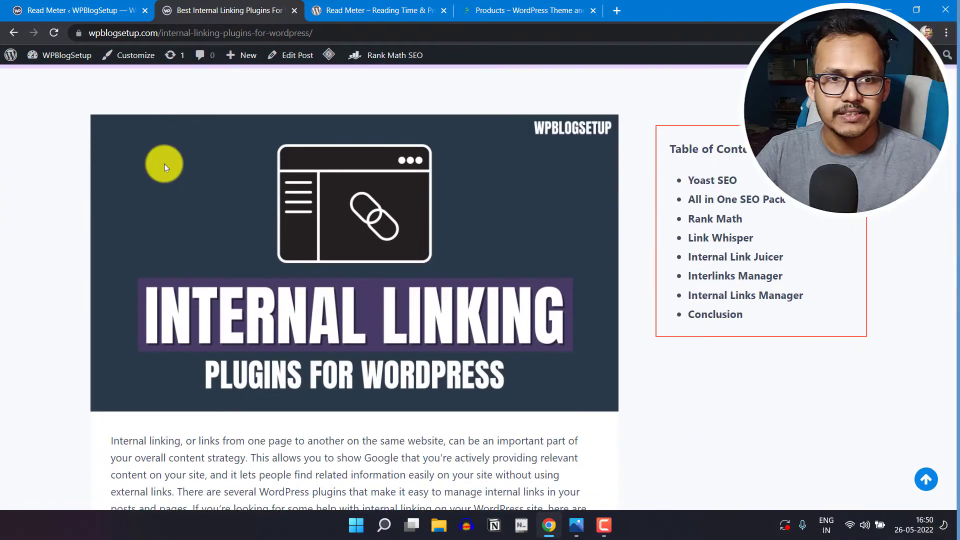
pyautogui.scroll(-10, 164, 163)
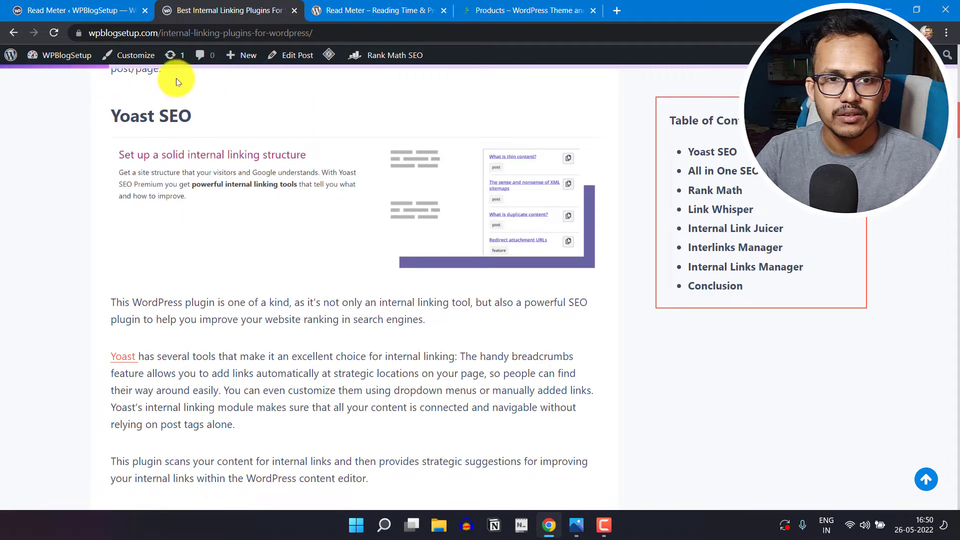
pyautogui.scroll(-10, 221, 218)
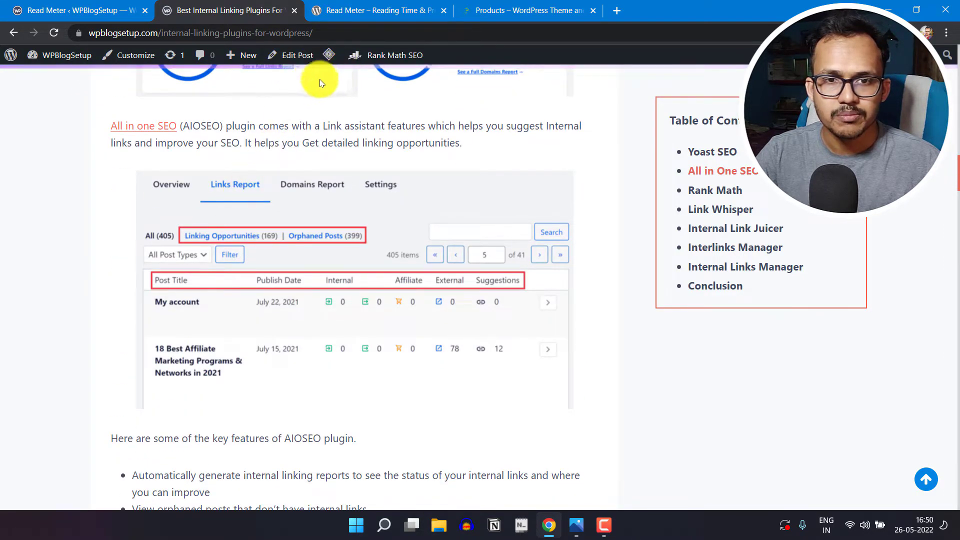
pyautogui.scroll(-15, 335, 93)
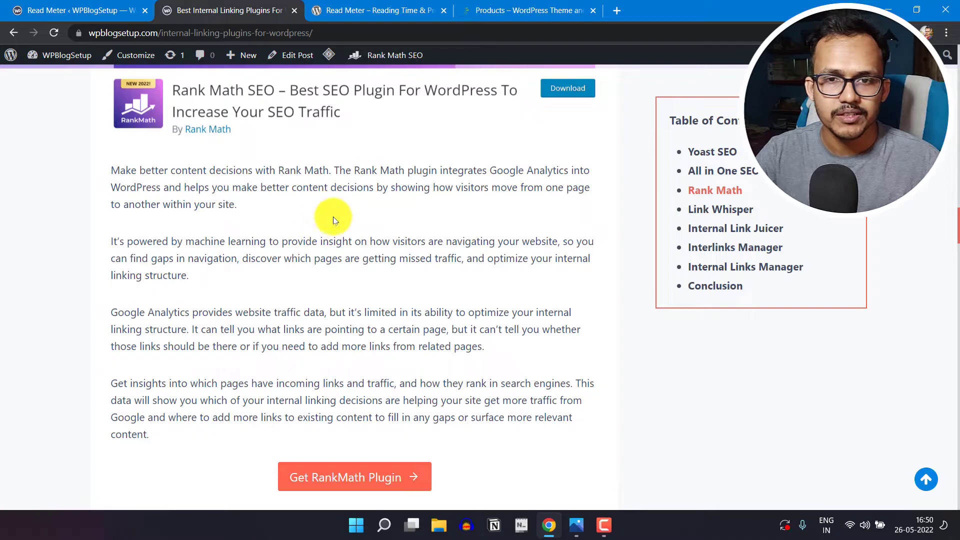
pyautogui.scroll(20, 372, 243)
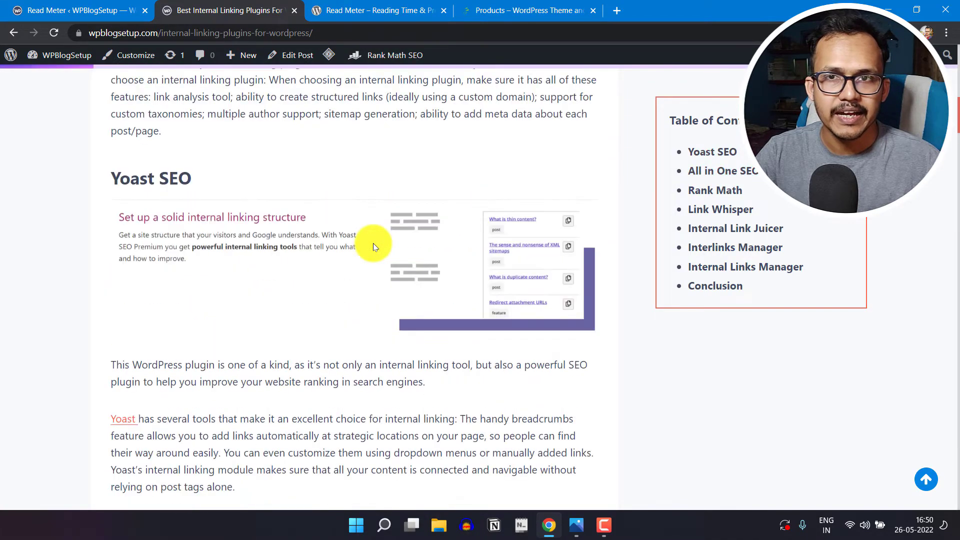
pyautogui.scroll(15, 373, 242)
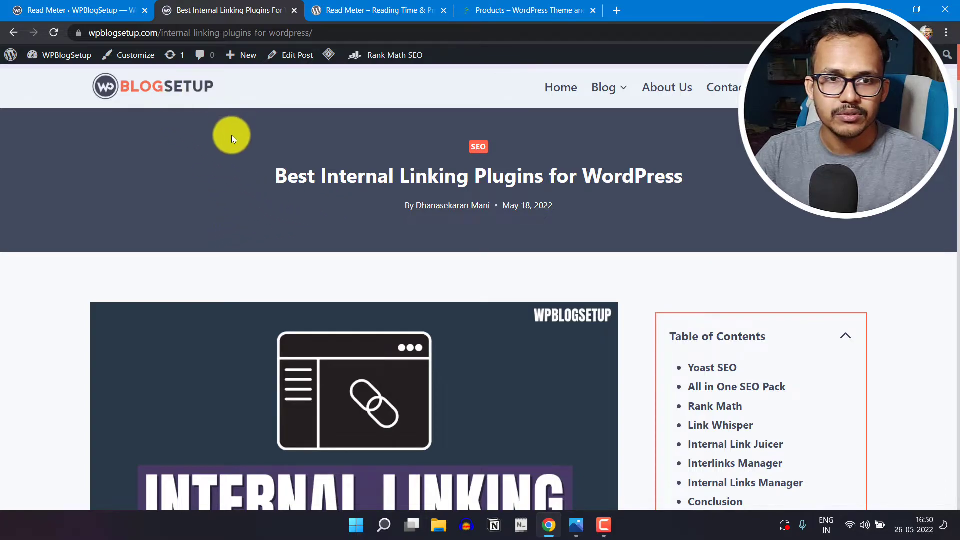
pyautogui.scroll(-10, 222, 162)
pyautogui.click(83, 6)
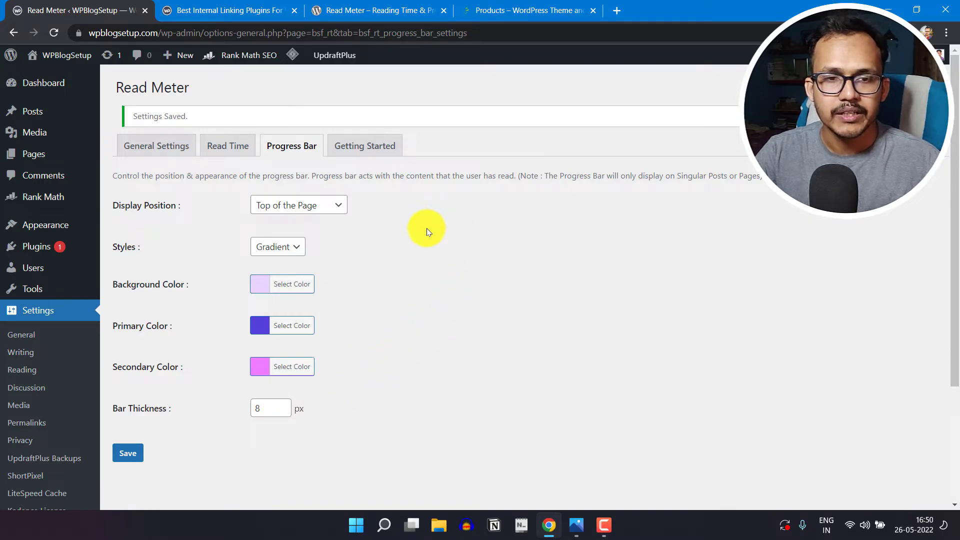
# Reopen the Read Time tab and recheck the internal linking article before returning to Read Meter.
pyautogui.click(233, 146)
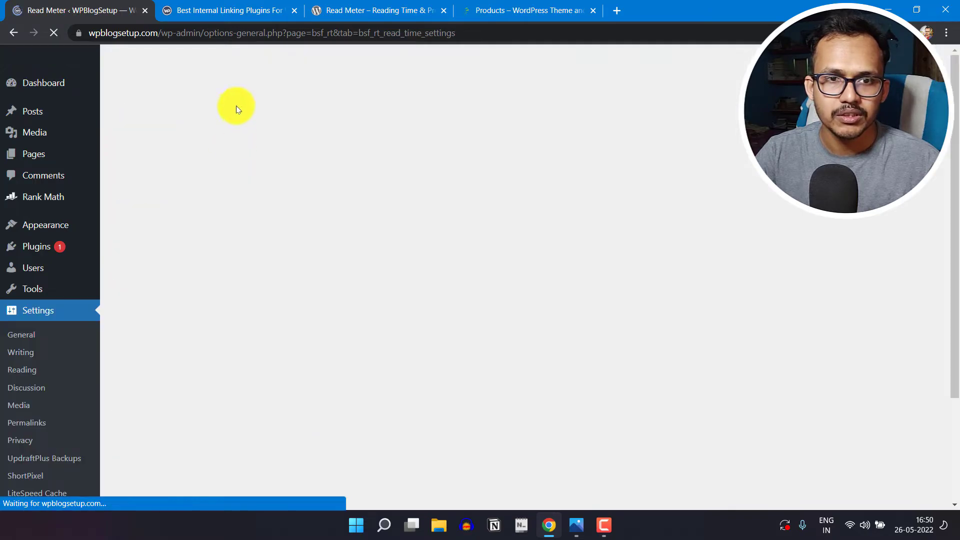
pyautogui.click(248, 5)
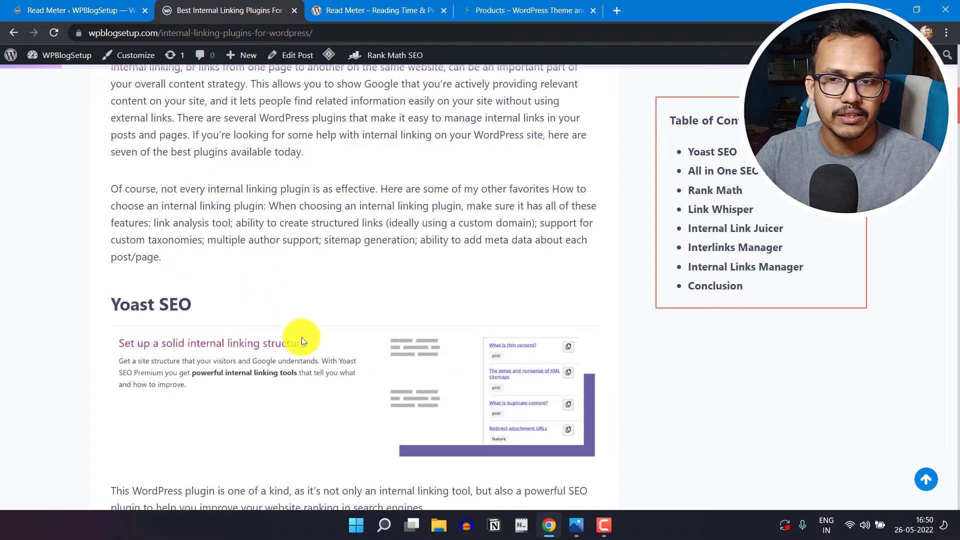
pyautogui.scroll(10, 301, 337)
pyautogui.scroll(-9, 325, 322)
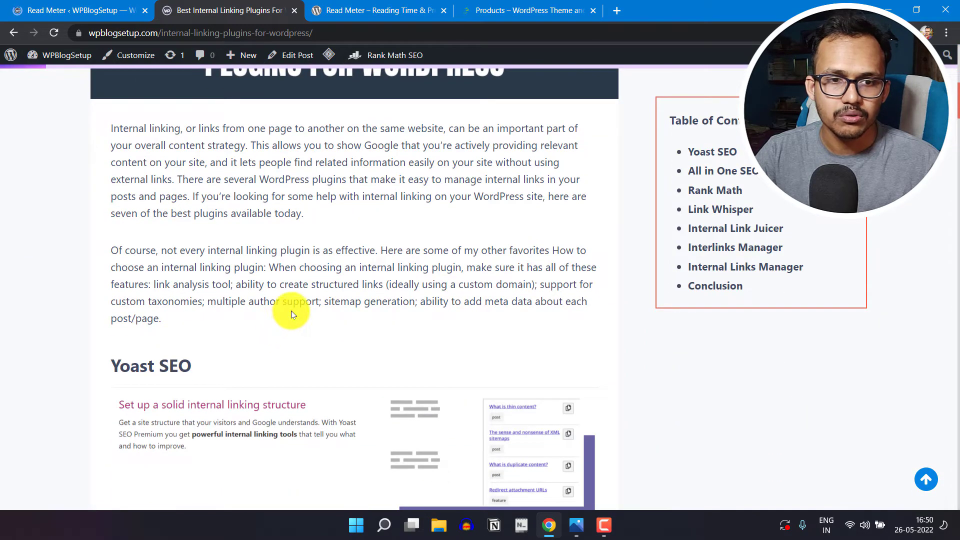
pyautogui.scroll(9, 291, 311)
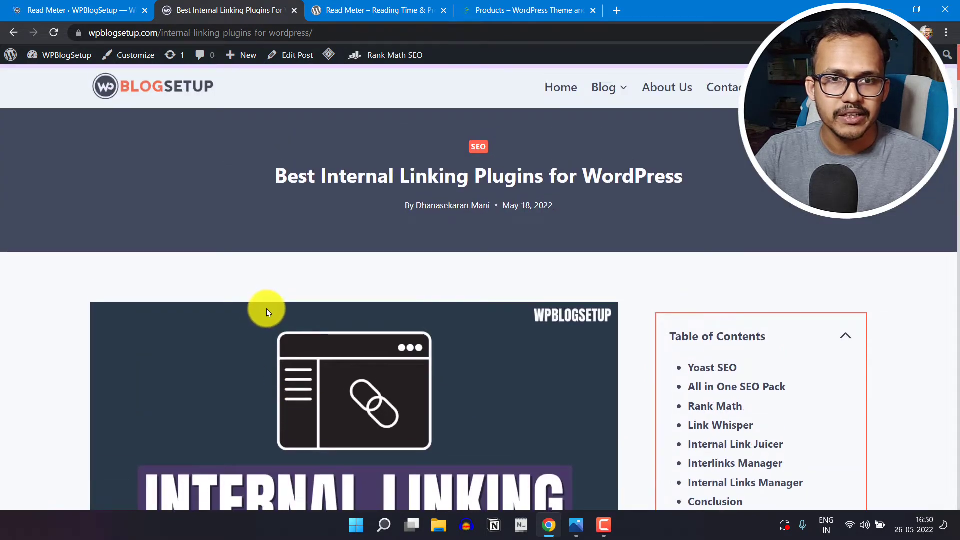
pyautogui.click(84, 9)
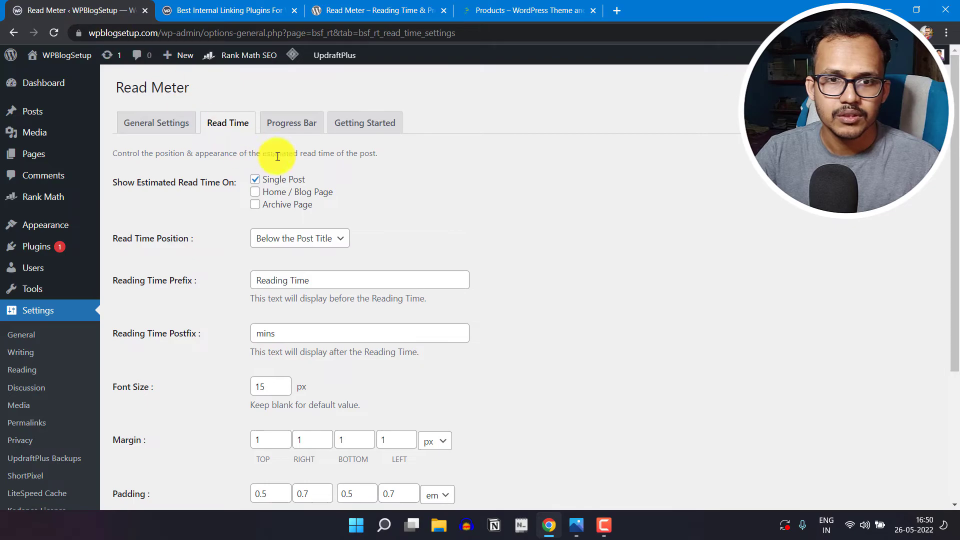
# Copy the [read_meter] shortcode from the Getting Started tab.
pyautogui.click(366, 125)
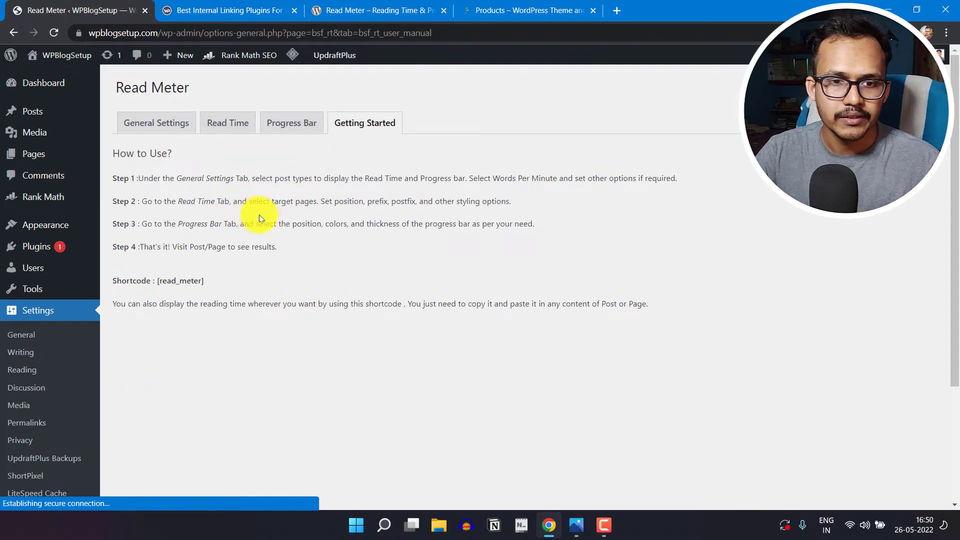
pyautogui.moveTo(157, 281); pyautogui.dragTo(209, 283)
pyautogui.rightClick(178, 281)
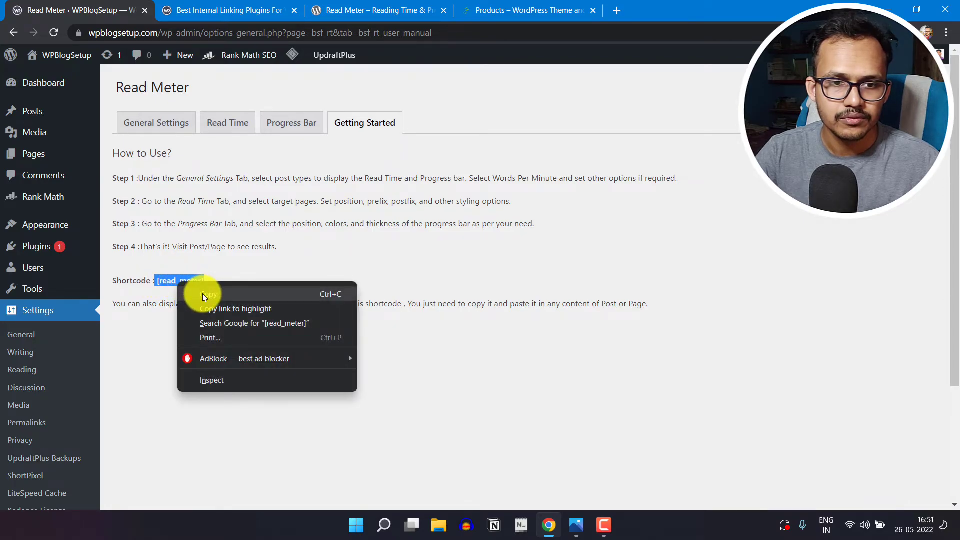
pyautogui.click(203, 293)
# Insert a Shortcode block with [read_meter] above the Yoast SEO heading in the internal linking post.
pyautogui.moveTo(38, 115)
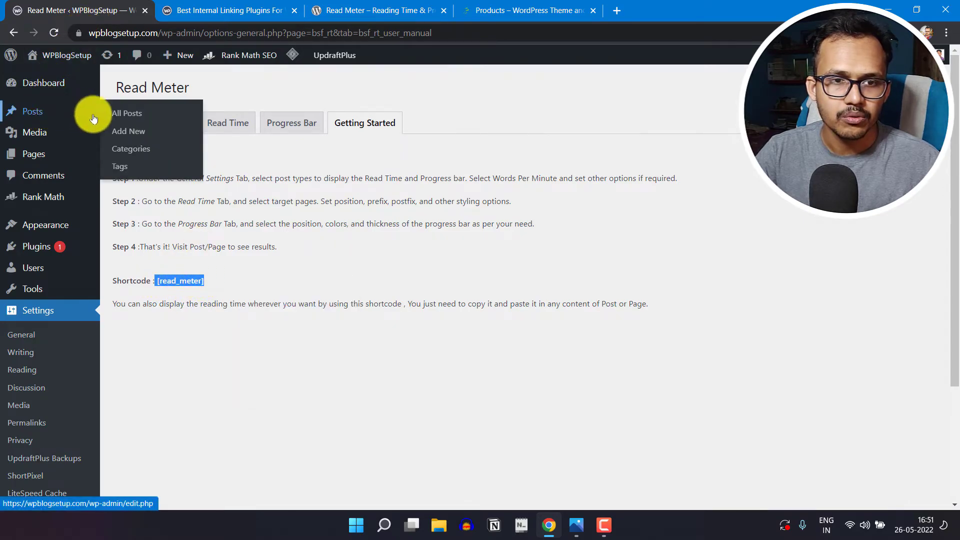
pyautogui.click(135, 114)
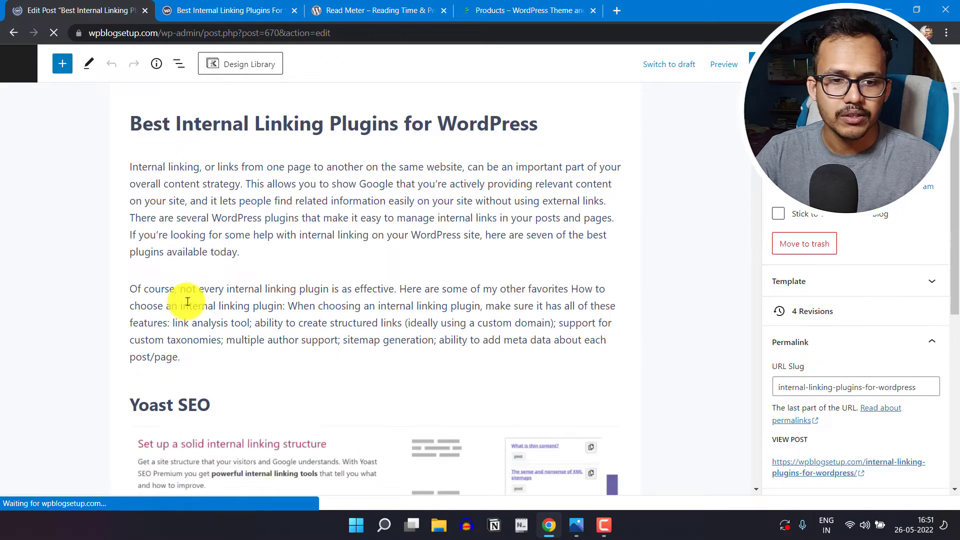
pyautogui.moveTo(245, 375)
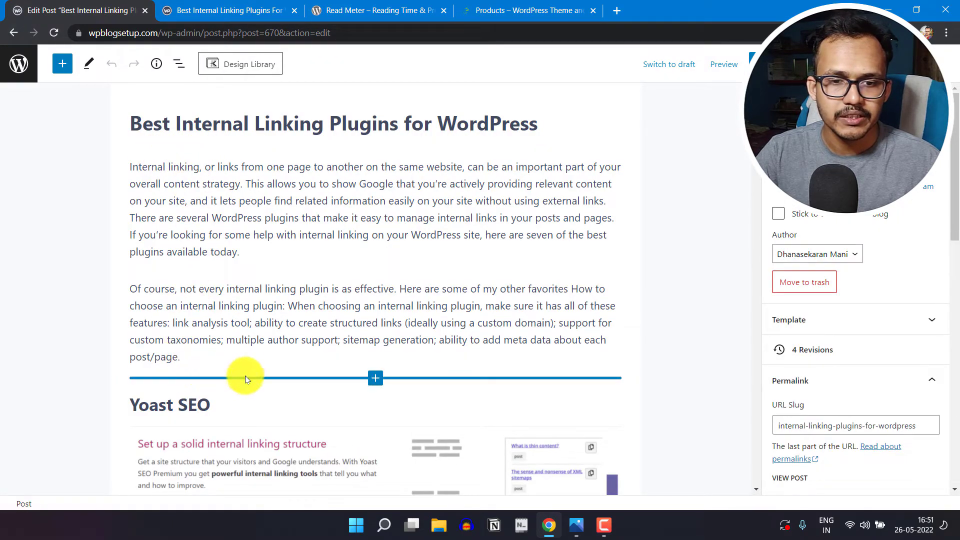
pyautogui.click(374, 378)
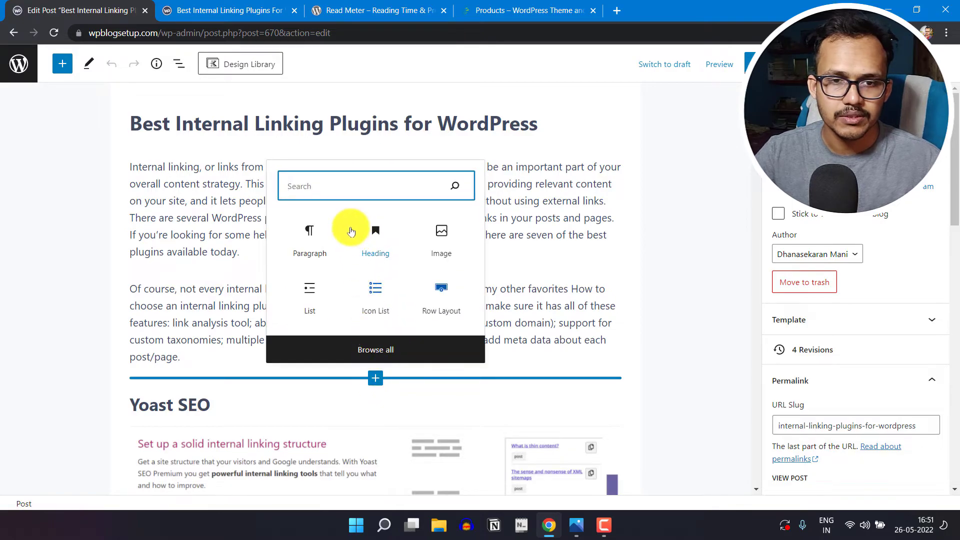
pyautogui.write('sho')
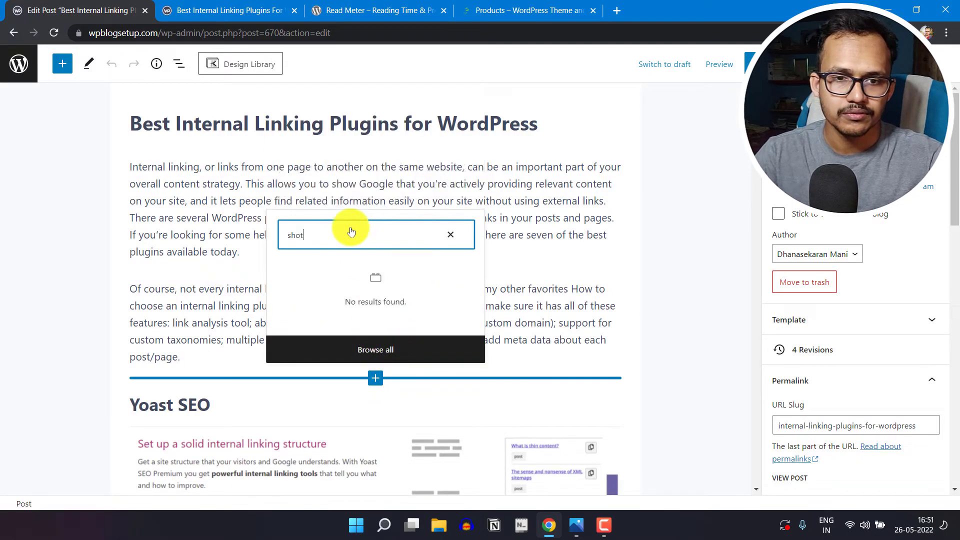
pyautogui.click(310, 240)
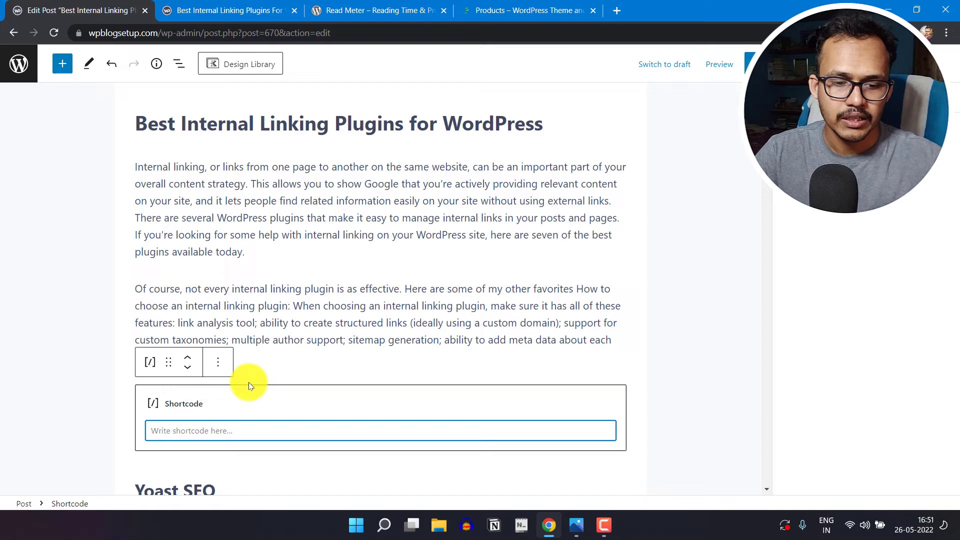
pyautogui.hotkey('ctrl', 'v')
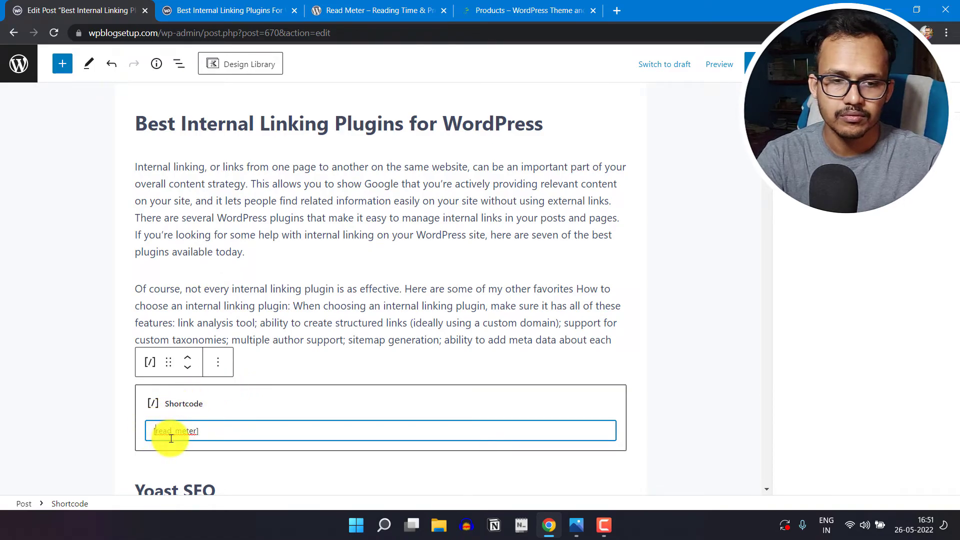
pyautogui.press('BackSpace')
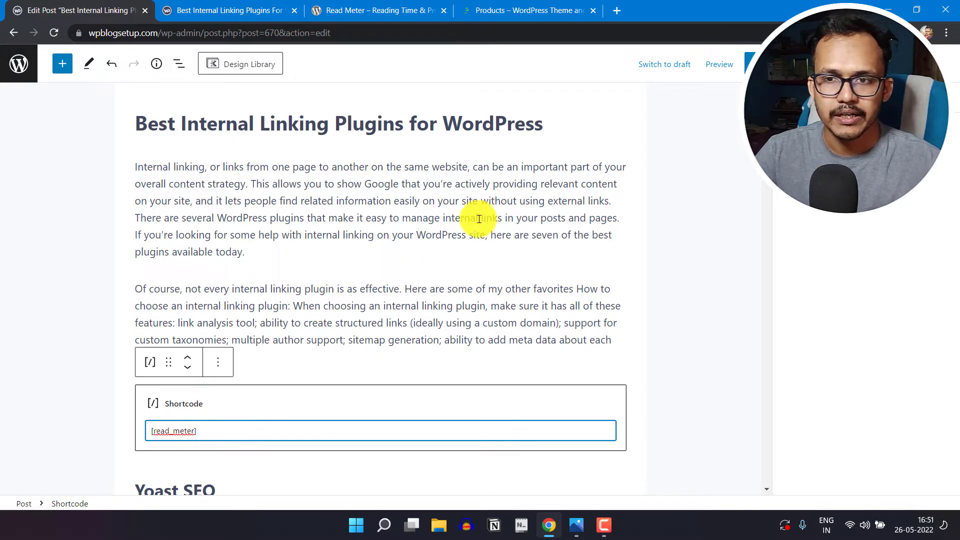
# Update the post and view it live, scrolling to the 'Reading Time 4 mins' box.
pyautogui.click(748, 65)
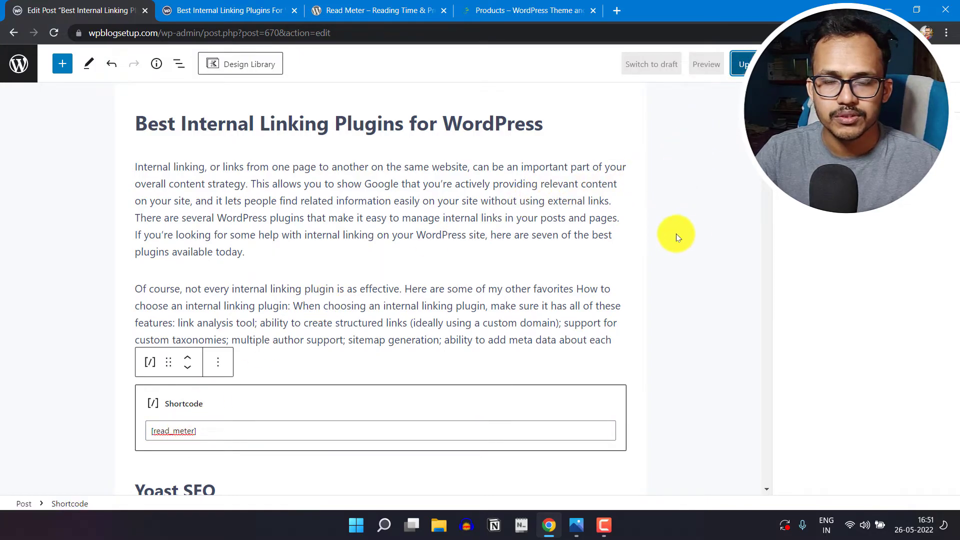
pyautogui.click(111, 470)
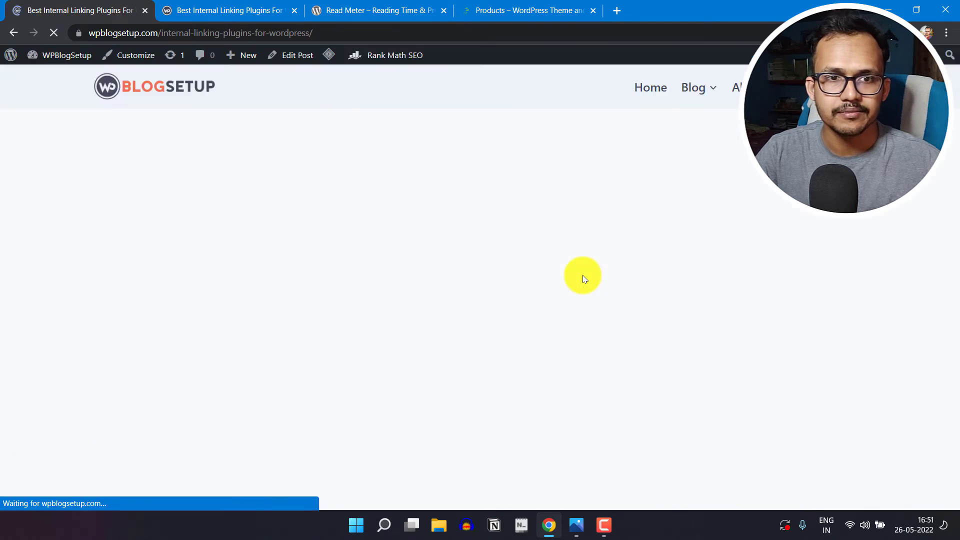
pyautogui.scroll(-10, 394, 319)
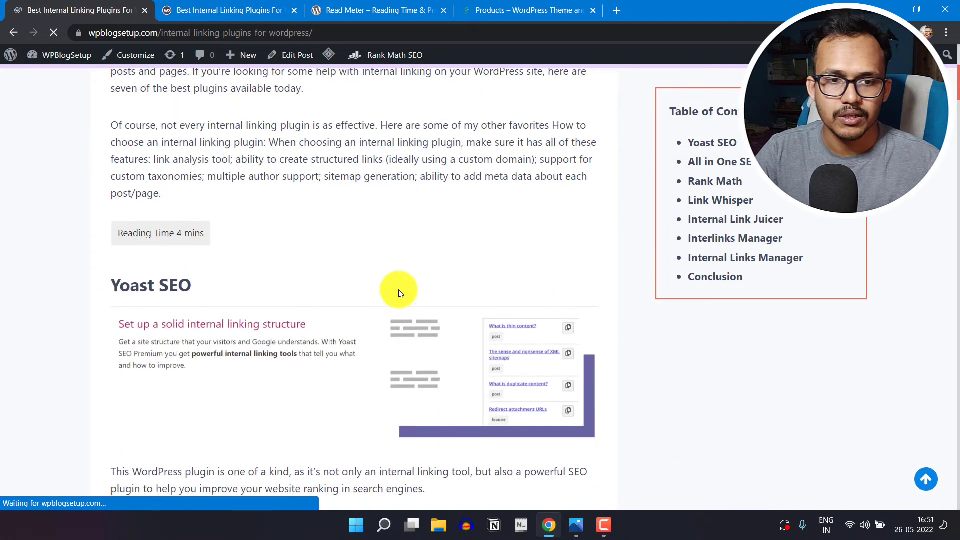